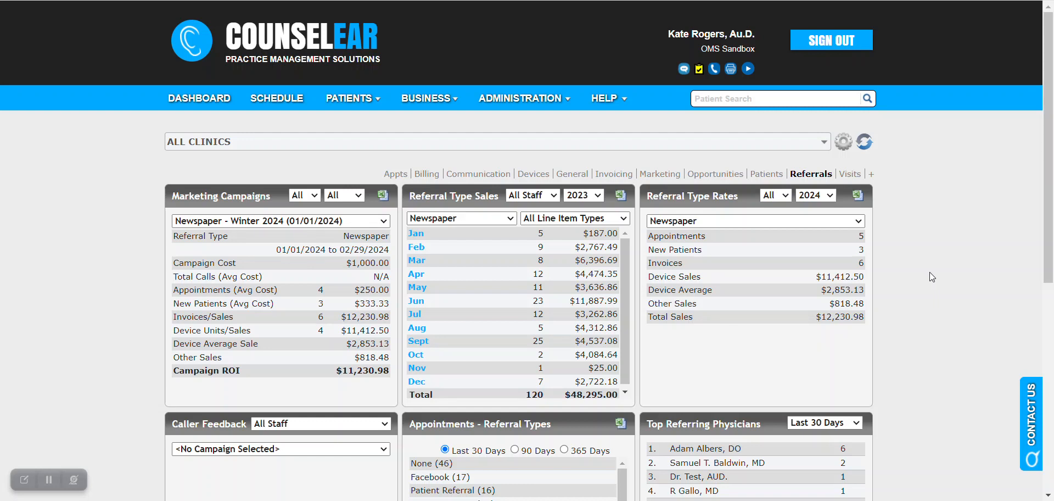
- Open the Marketing Campaigns administration page
left_click(540, 106)
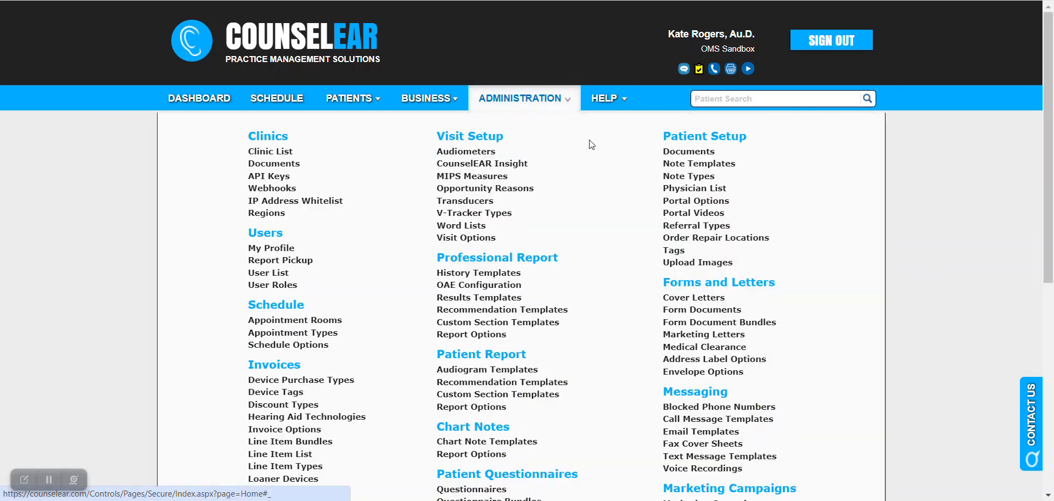
scroll(612, 176, "down", 3)
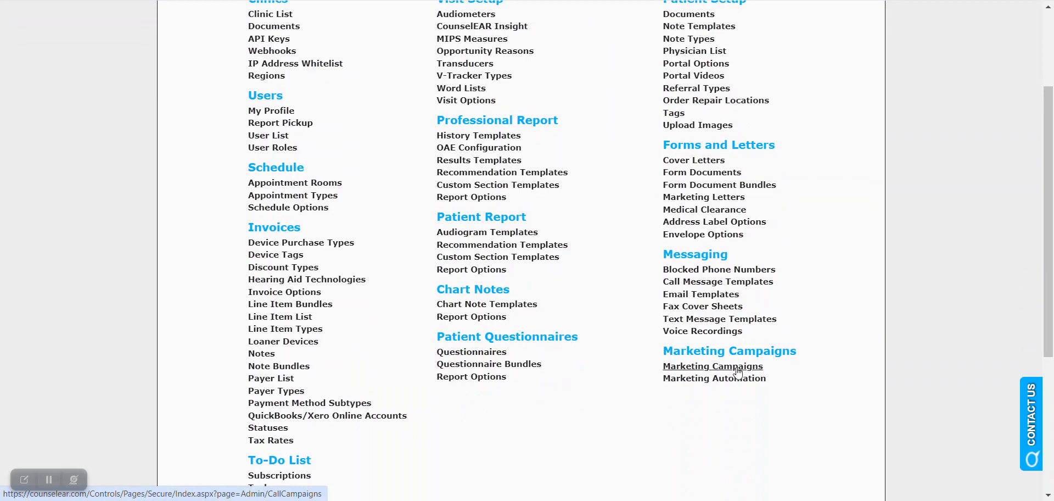
scroll(739, 138, "up", 2)
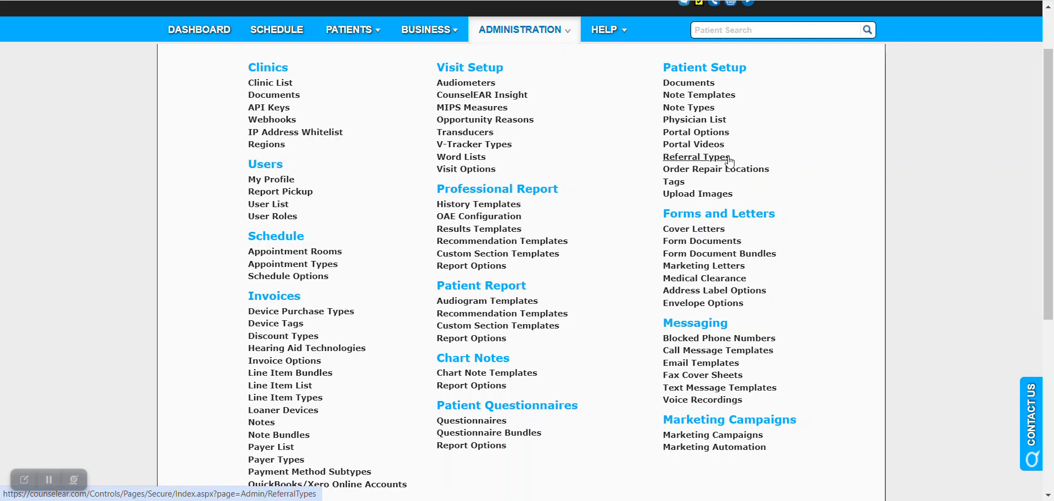
left_click(732, 438)
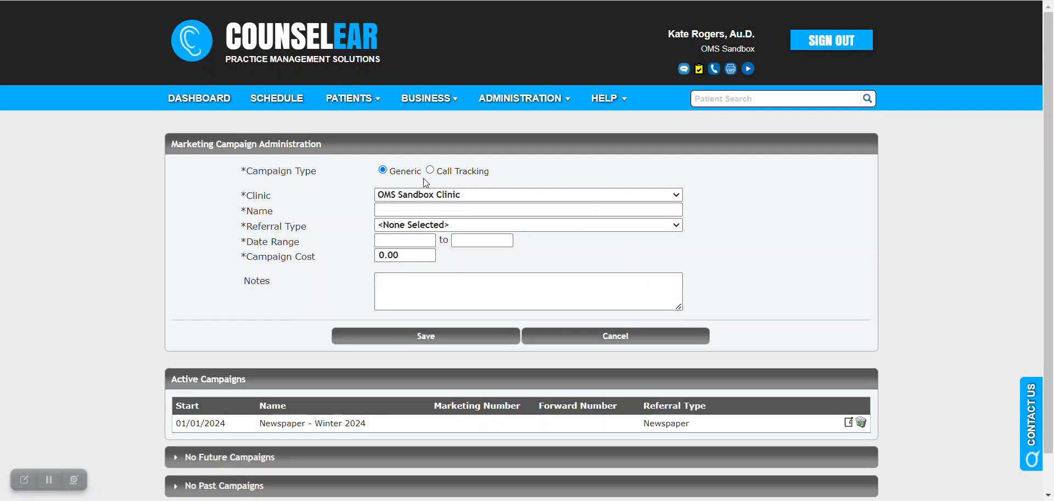
- Switch the campaign type to Call Tracking and examine the fields this type requires
left_click_drag(391, 175, 500, 176)
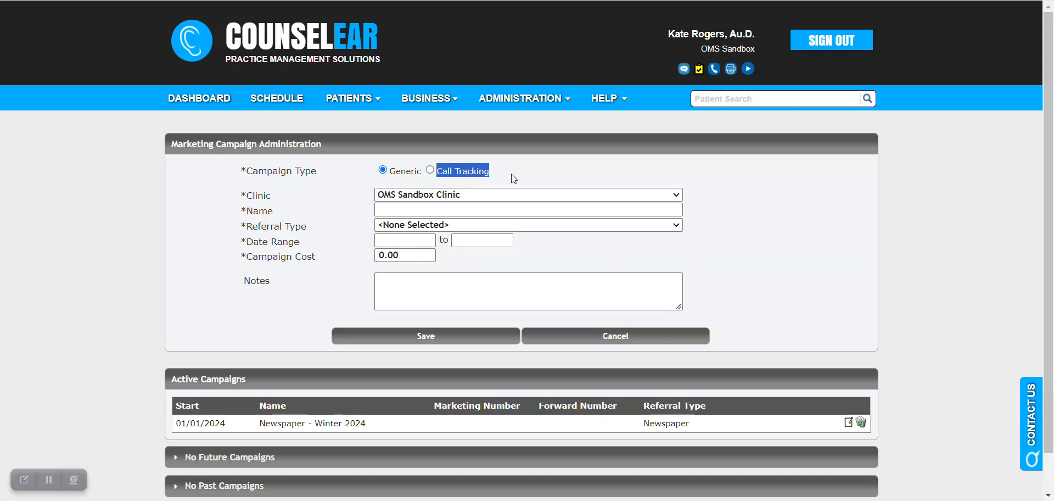
left_click(430, 170)
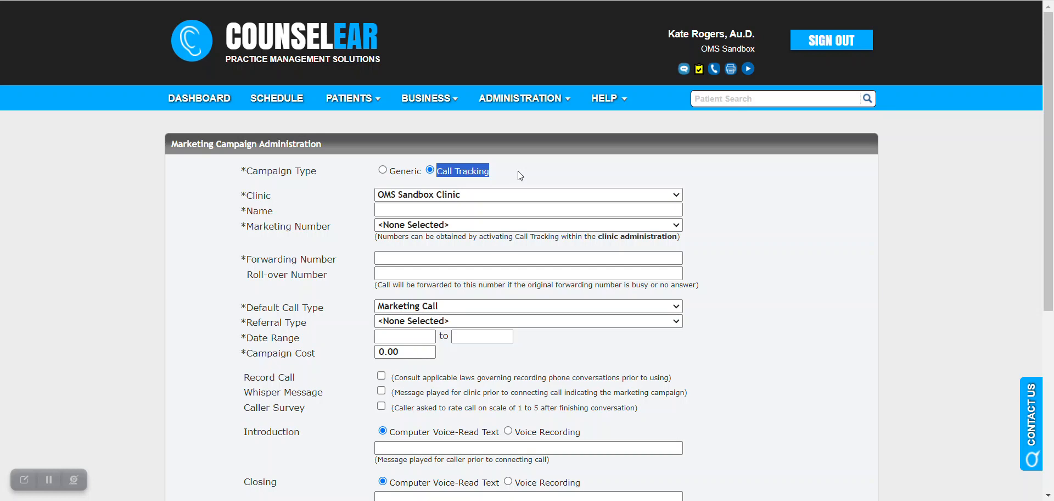
scroll(338, 236, "down", 3)
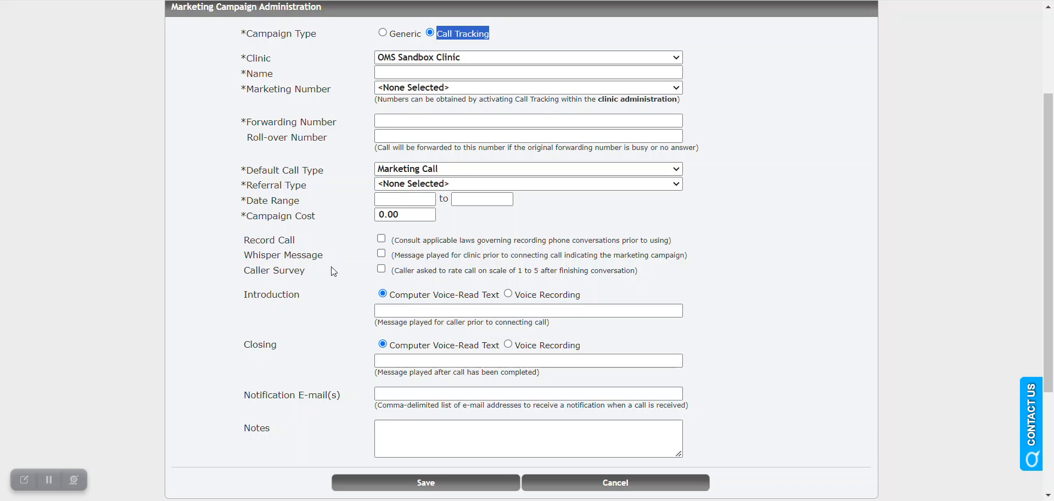
scroll(351, 262, "up", 3)
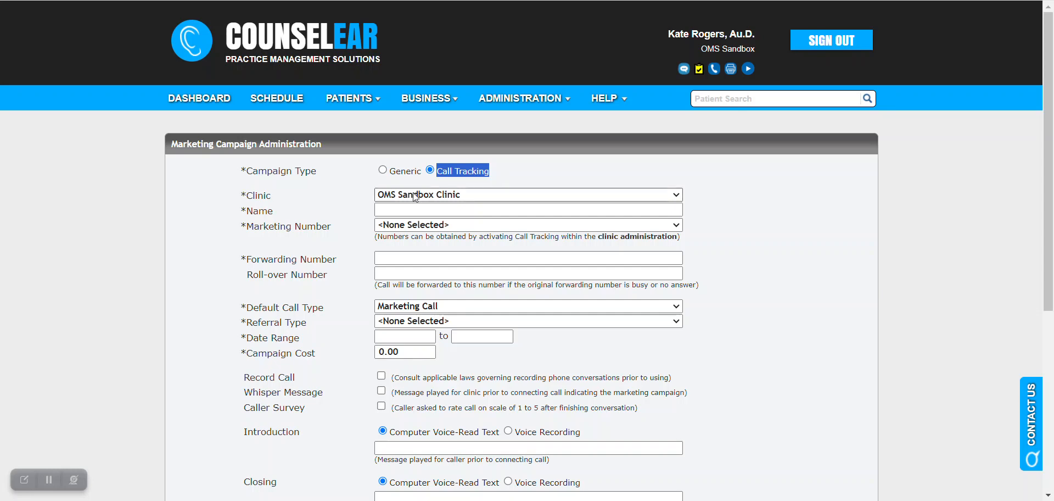
- Set the campaign type to Generic and name the campaign "Newsletter - Winter 2023/2024"
left_click(383, 171)
left_click_drag(389, 172, 422, 176)
left_click(357, 192)
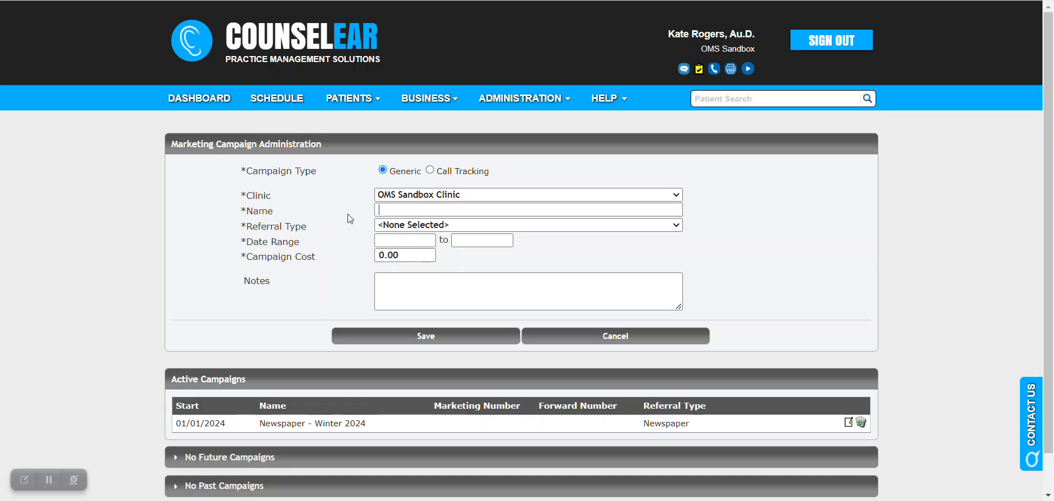
type("Newsletter")
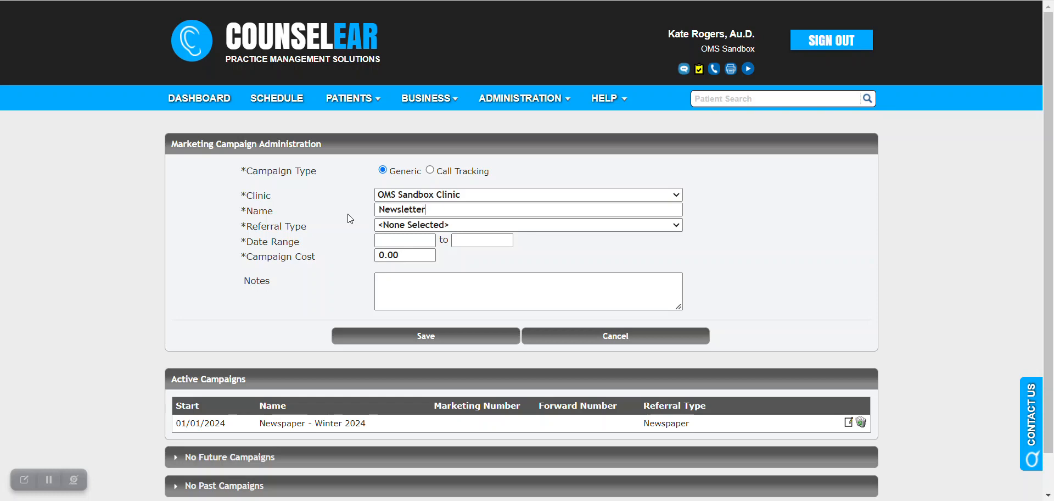
type(" - Winter 2023/2024")
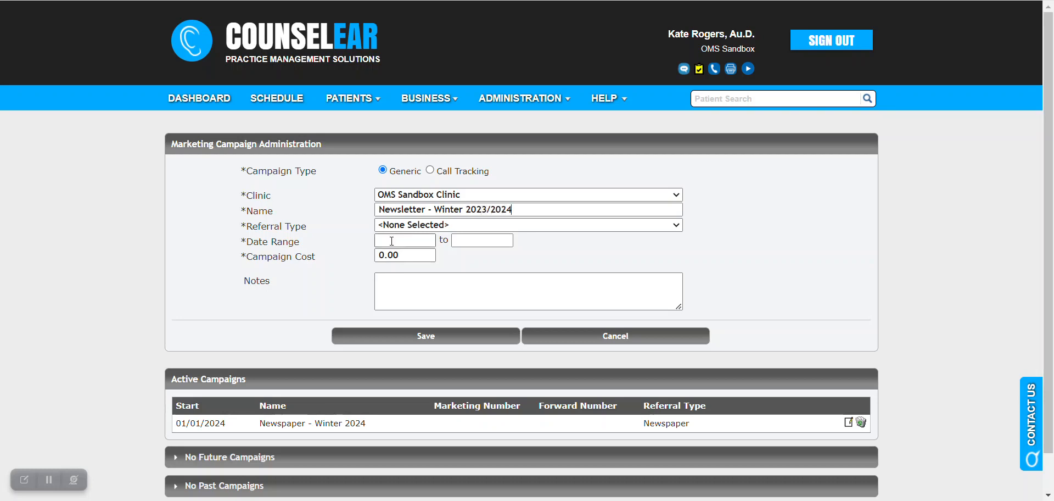
- Set the referral type to Newsletter - Winter 2023/2024 and the date range to 12/01/2023 through 01/31/2024
left_click(399, 226)
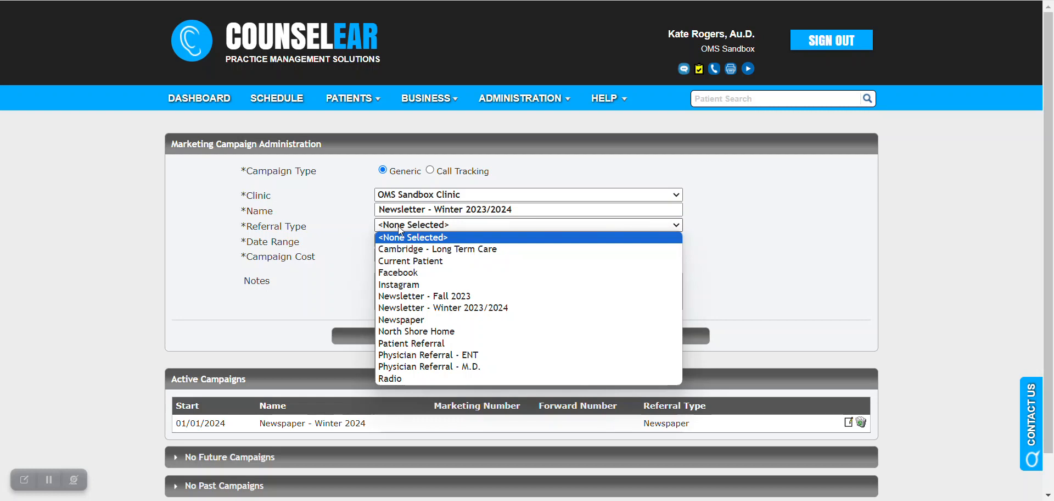
left_click(487, 312)
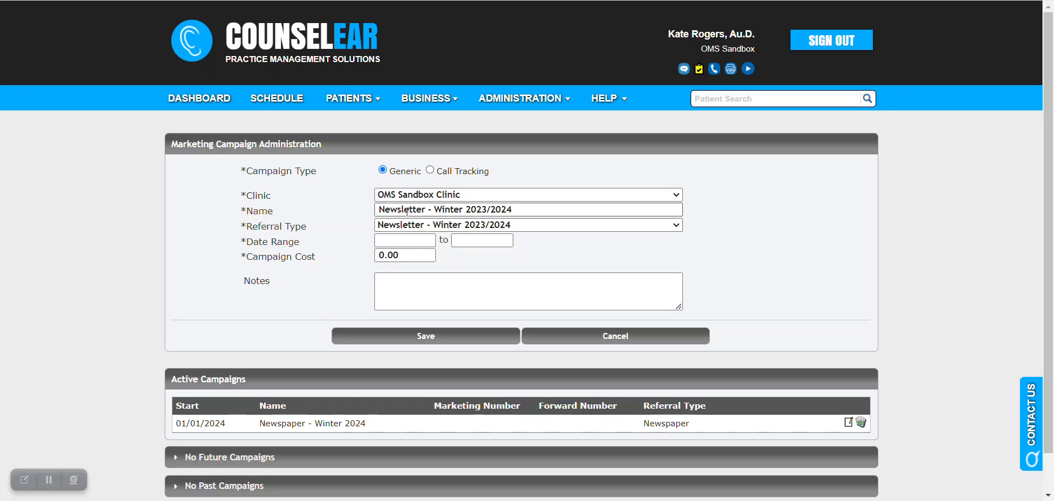
left_click(384, 240)
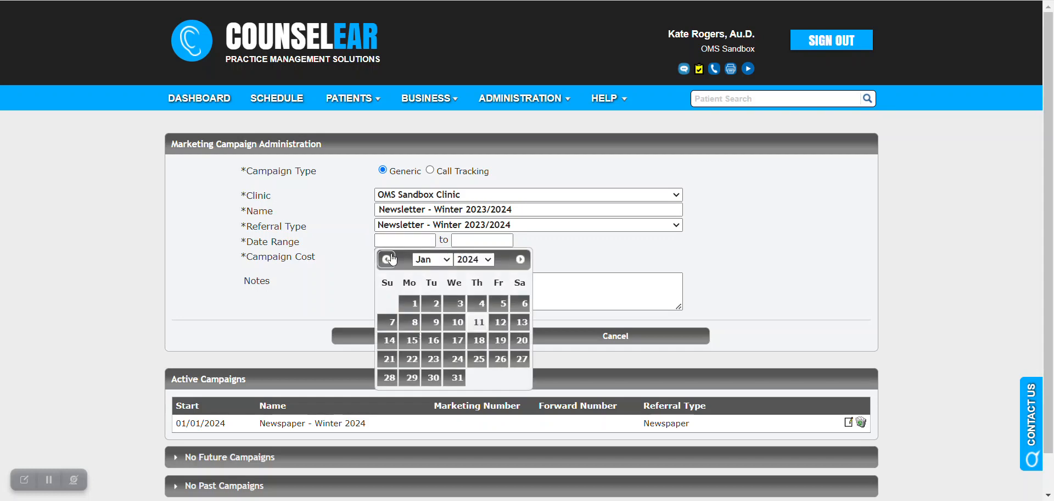
left_click(387, 259)
left_click(498, 303)
left_click(473, 240)
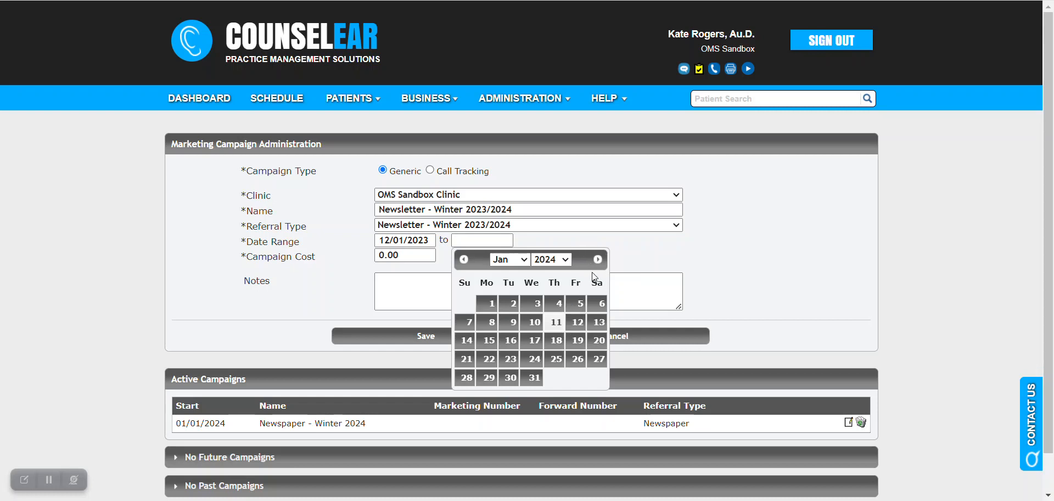
left_click(533, 377)
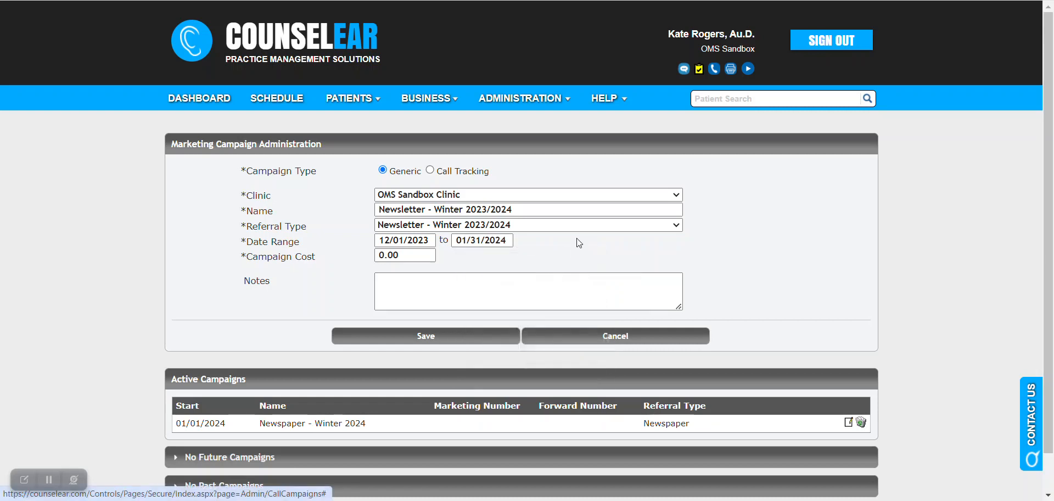
- Set the campaign cost to 1000.00 and save the new campaign
left_click(391, 255)
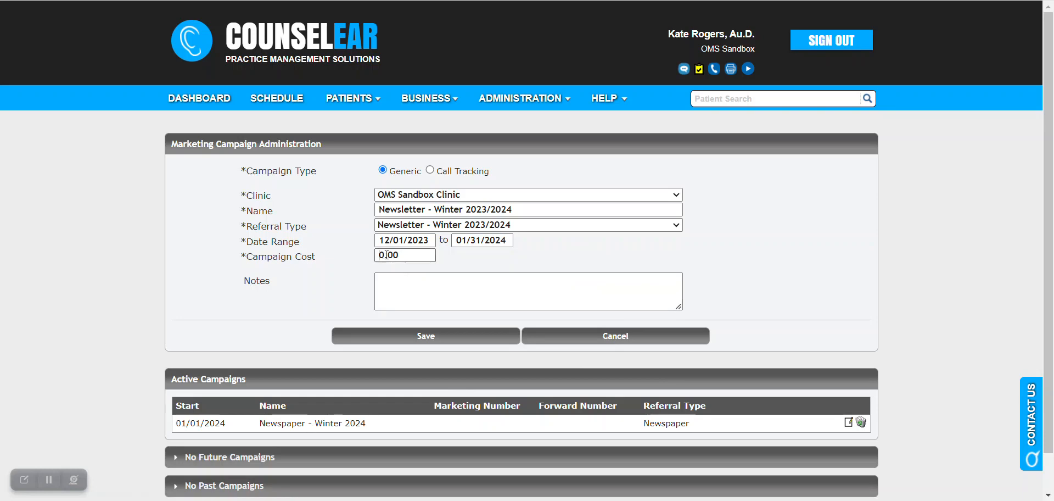
type("100")
left_click(403, 284)
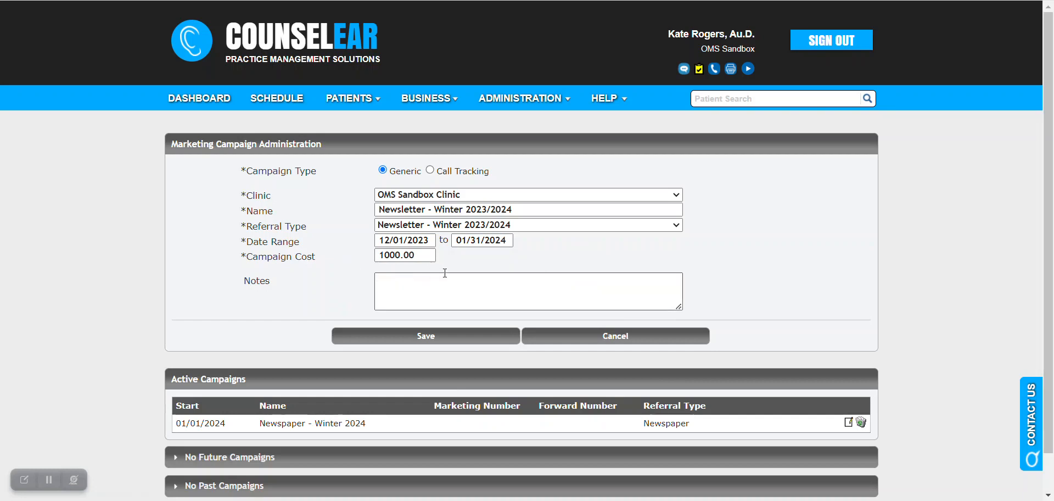
left_click(441, 327)
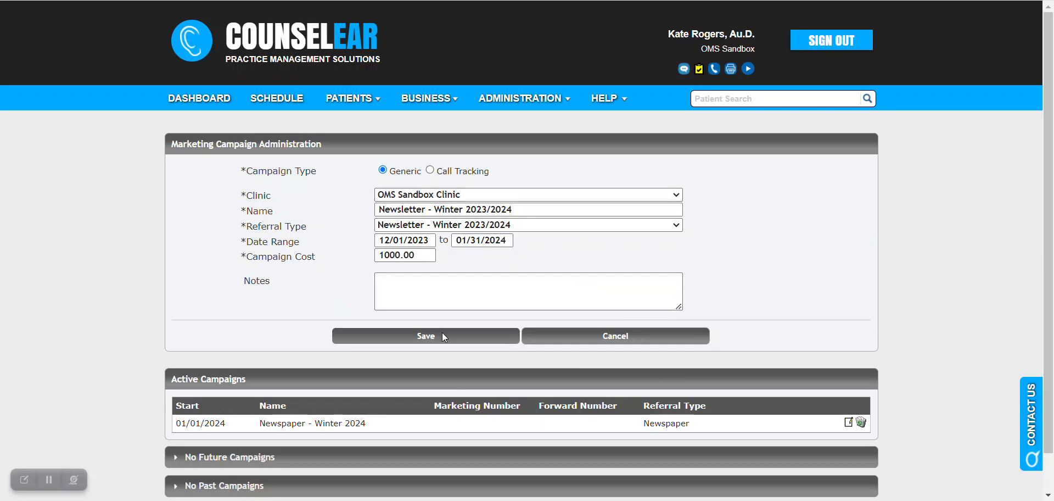
scroll(377, 436, "down", 1)
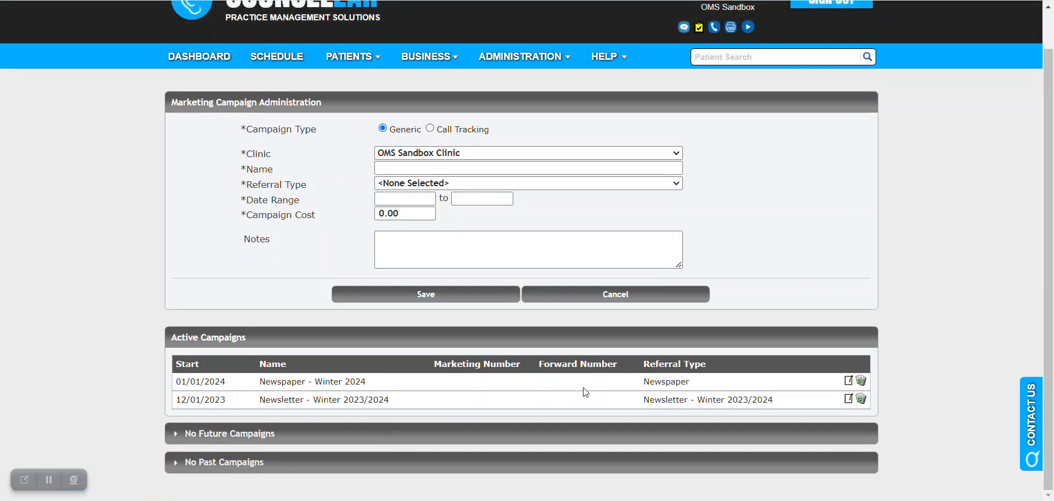
- Return to the dashboard and view the campaign choices and period filters of the Marketing Campaigns widget
scroll(249, 199, "up", 1)
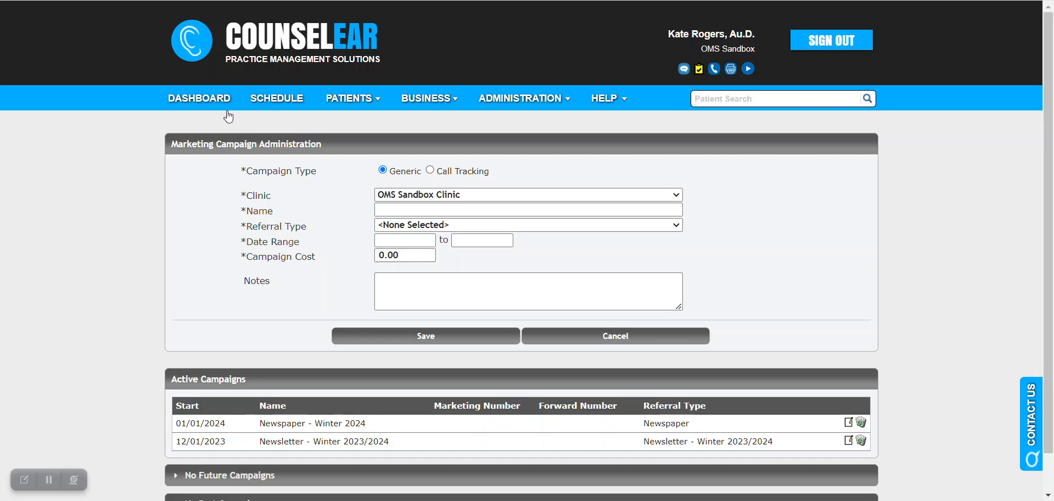
left_click(217, 104)
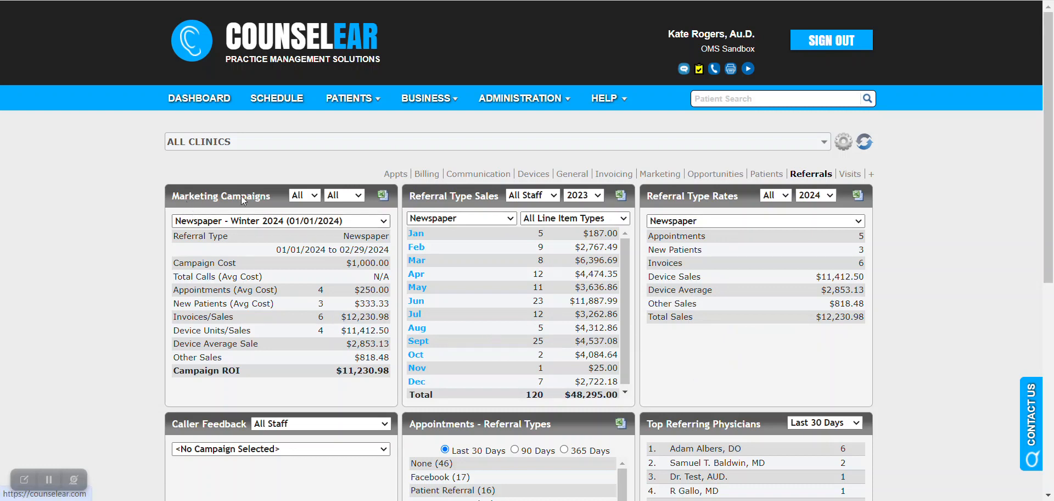
left_click(261, 220)
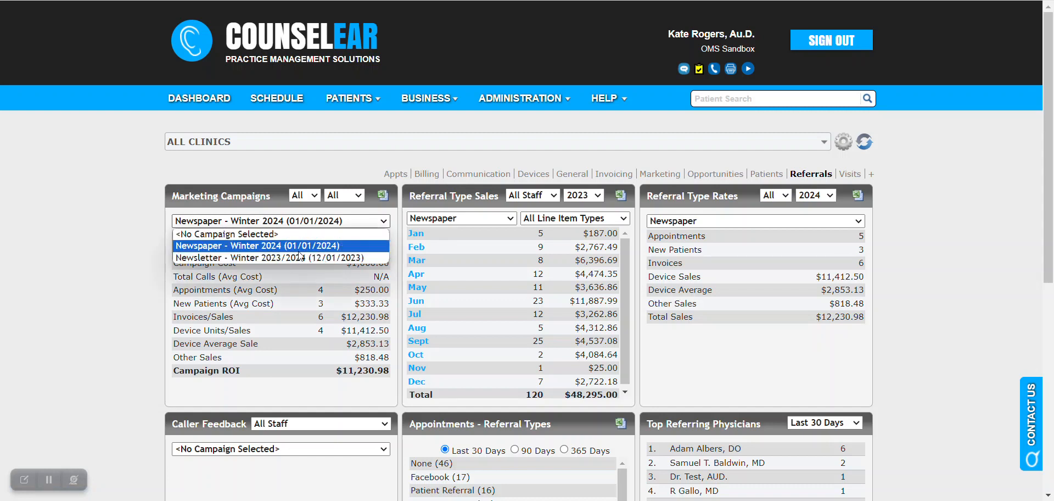
left_click(266, 200)
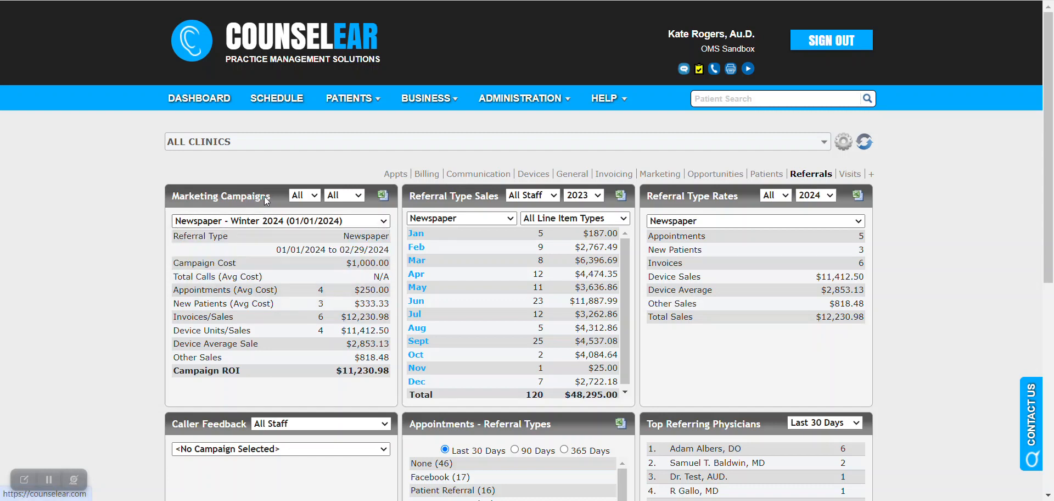
left_click(293, 196)
left_click(339, 198)
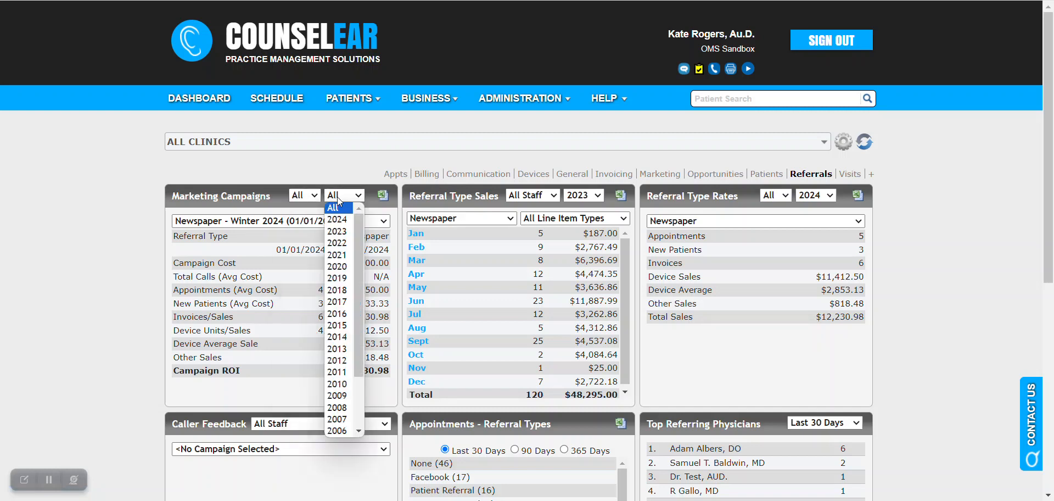
left_click(369, 199)
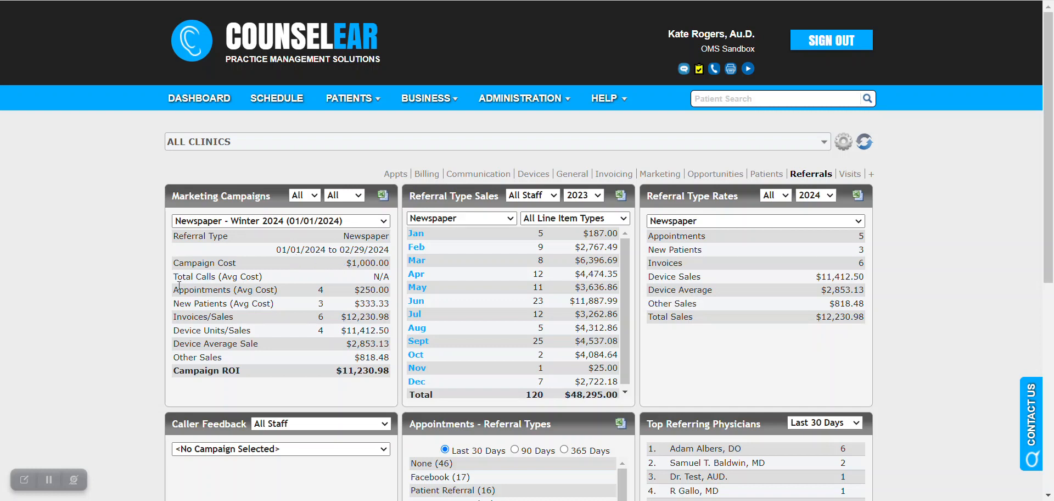
- Examine the Newspaper - Winter 2024 campaign's total calls, device sales, other sales and campaign ROI
left_click_drag(175, 276, 392, 276)
left_click(392, 276)
left_click_drag(175, 332, 258, 330)
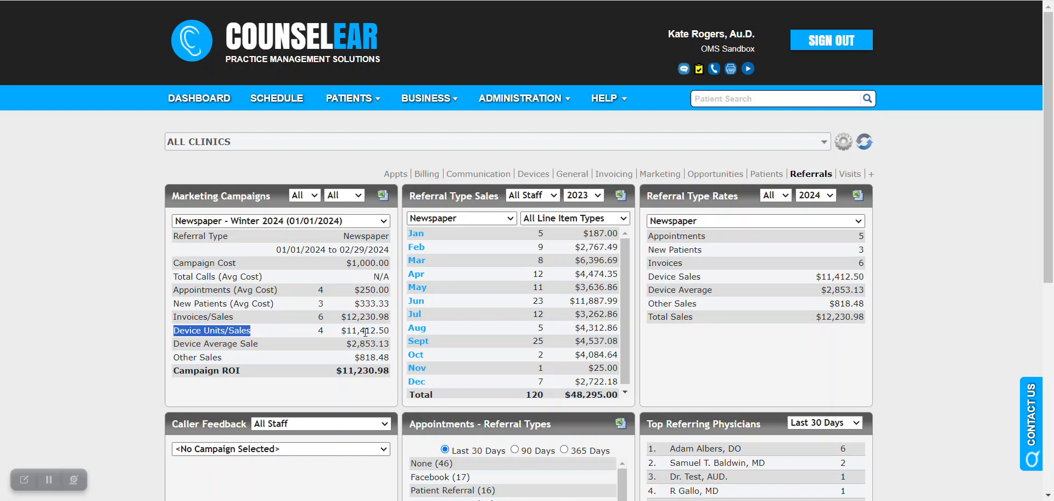
left_click(177, 358)
left_click_drag(176, 358, 242, 357)
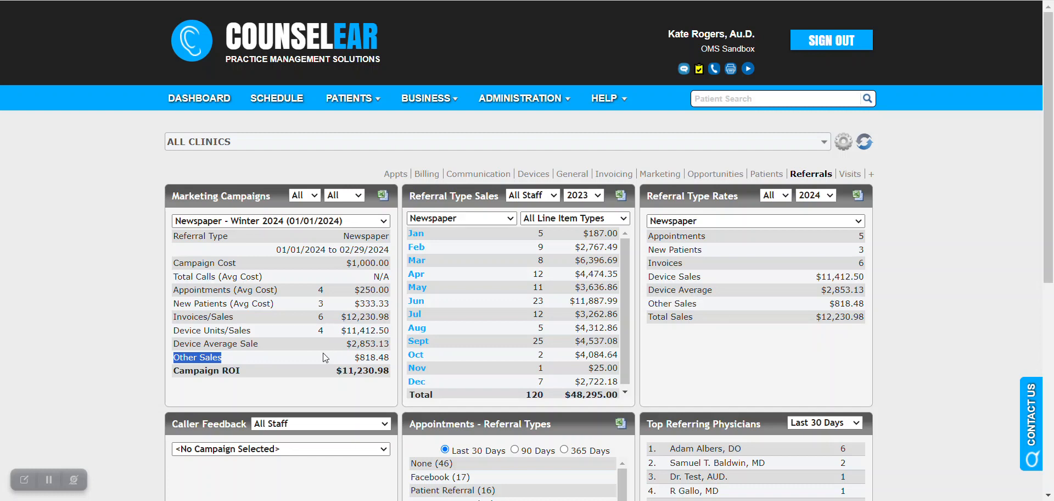
left_click(274, 322)
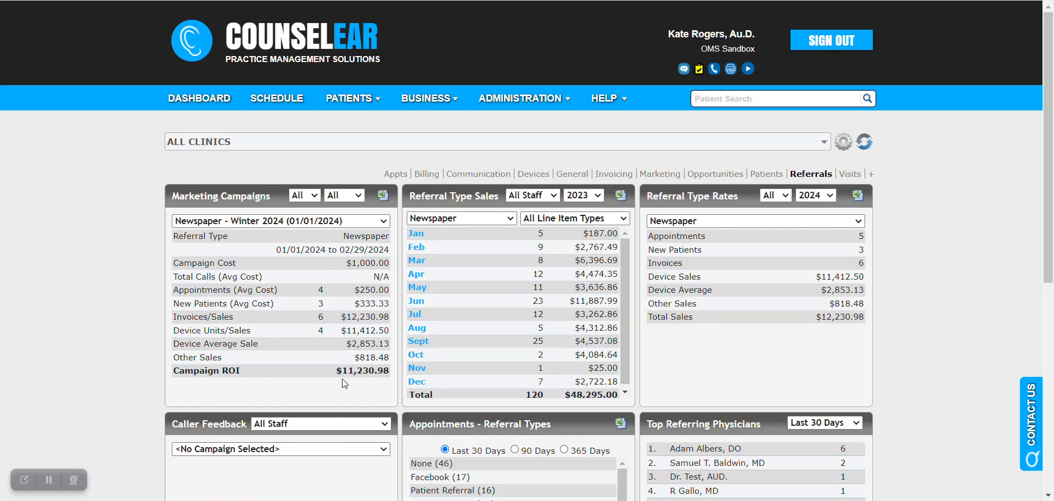
left_click_drag(342, 372, 393, 368)
left_click(361, 388)
- Display the Newsletter - Winter 2023/2024 campaign in the Marketing Campaigns widget and examine its campaign ROI
left_click(284, 222)
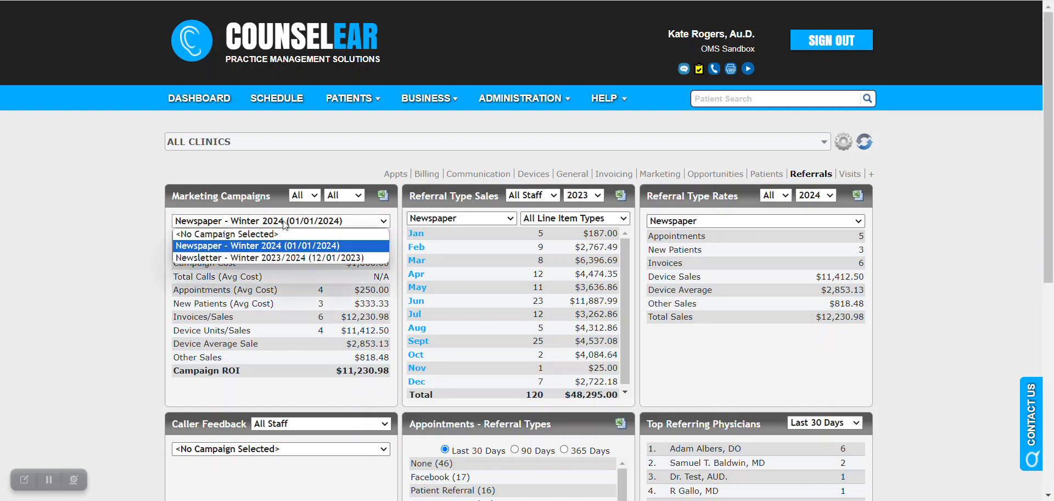
left_click(286, 256)
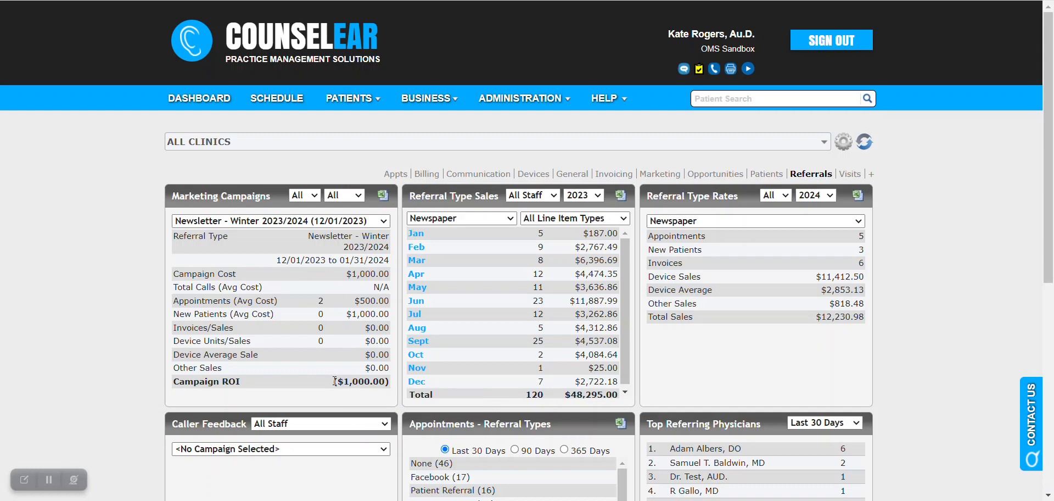
left_click_drag(334, 380, 395, 385)
left_click(370, 396)
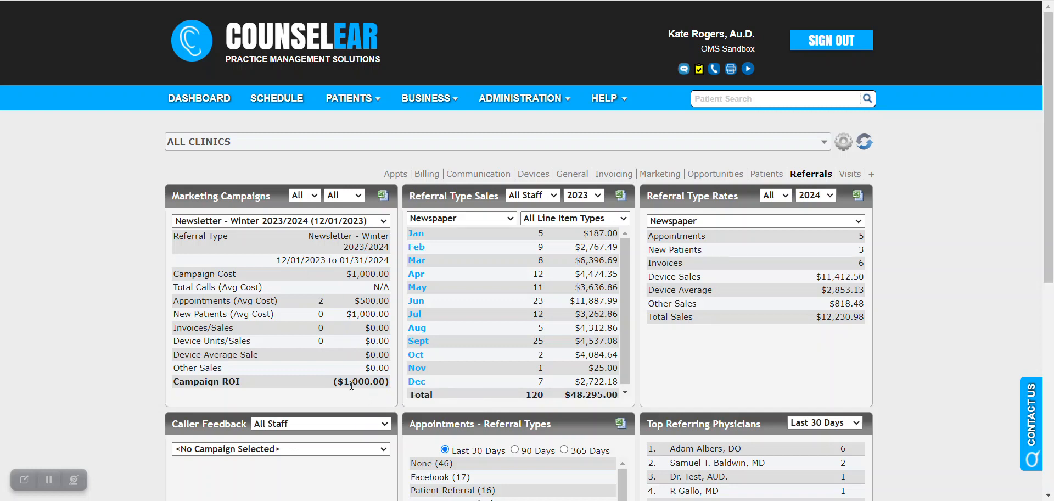